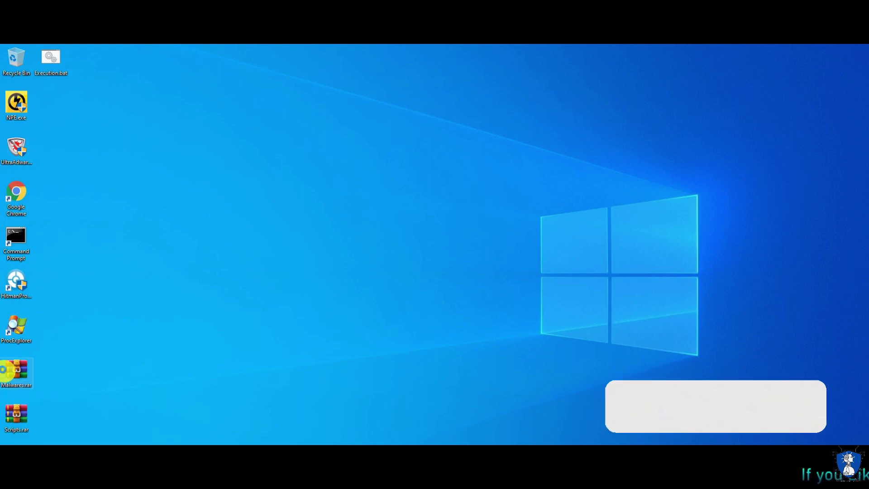
Extract Malwares.rar to the desktop, supplying the archive password
right_click(4, 380)
click(50, 220)
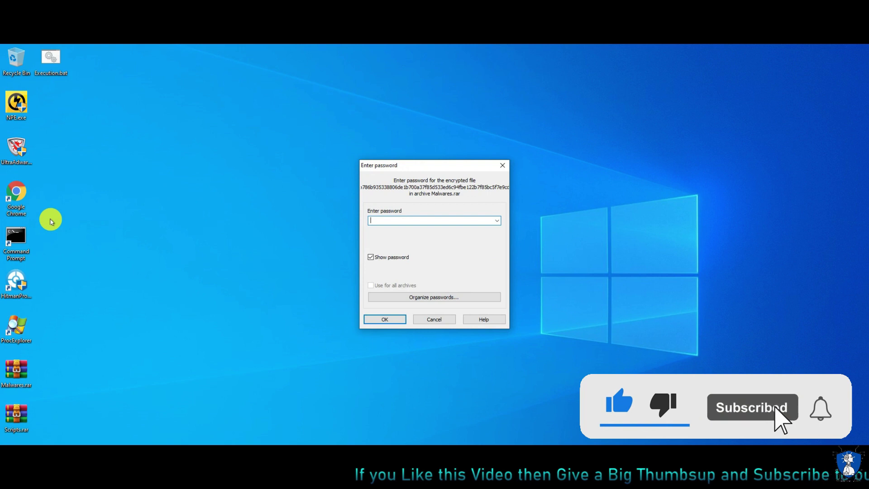
click(382, 221)
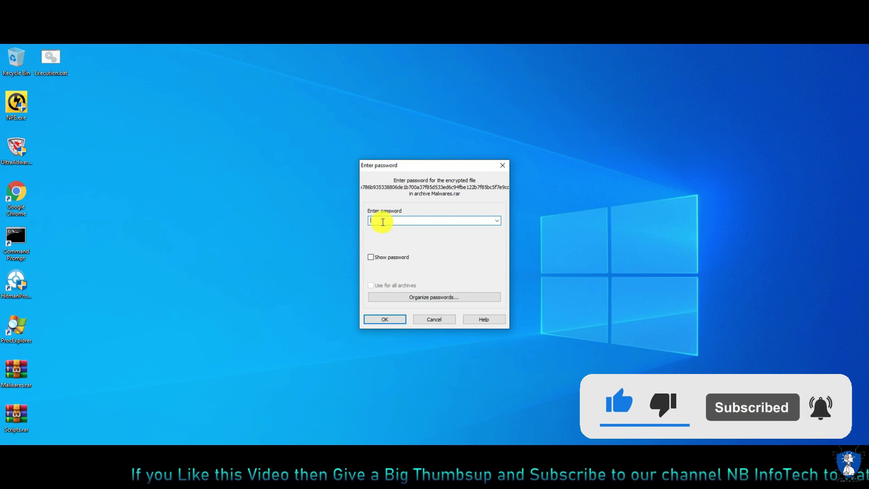
text(infected)
key(Return)
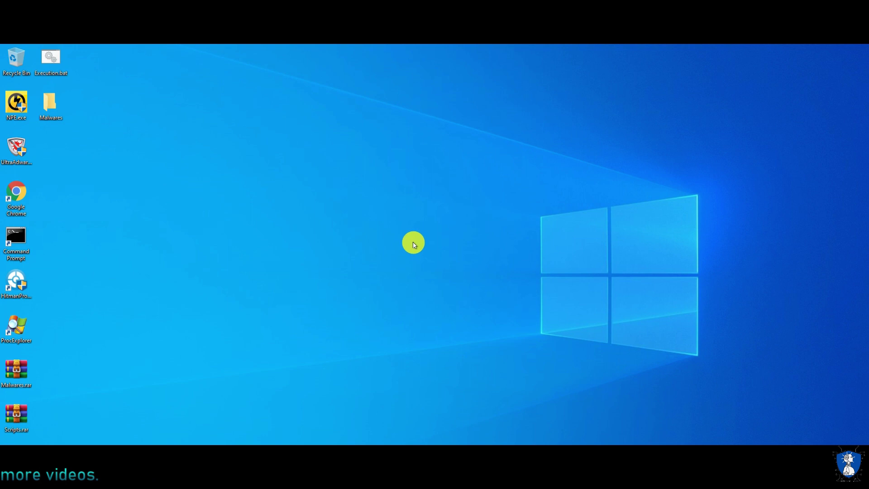
Launch Norton Power Eraser from the desktop and look through its scan types, from Full System Scan to Undo Previous Fix
right_click(10, 102)
click(60, 115)
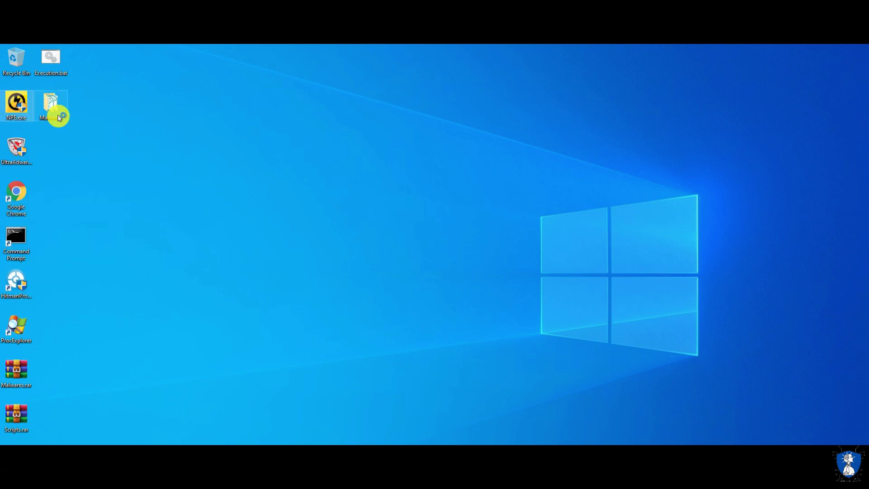
click(282, 241)
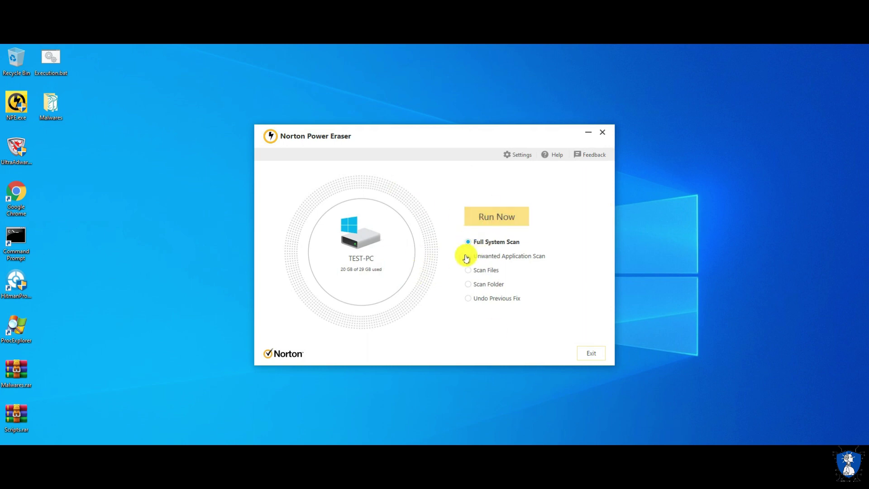
click(470, 271)
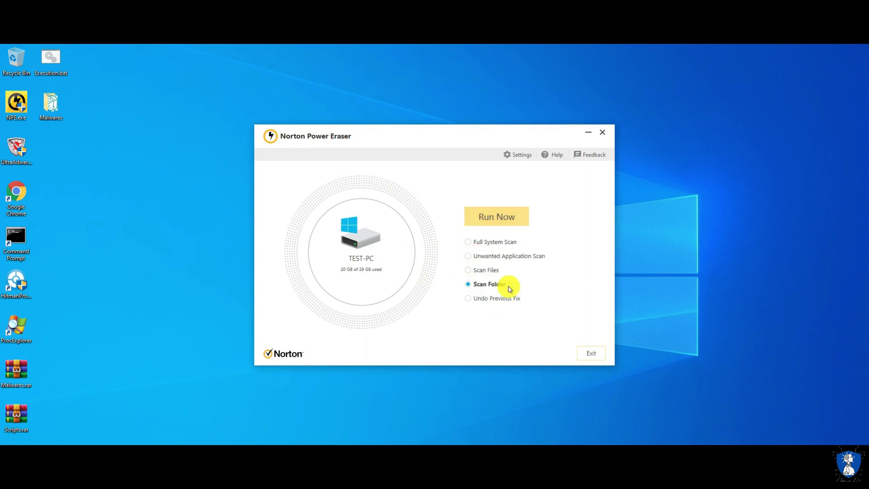
click(468, 300)
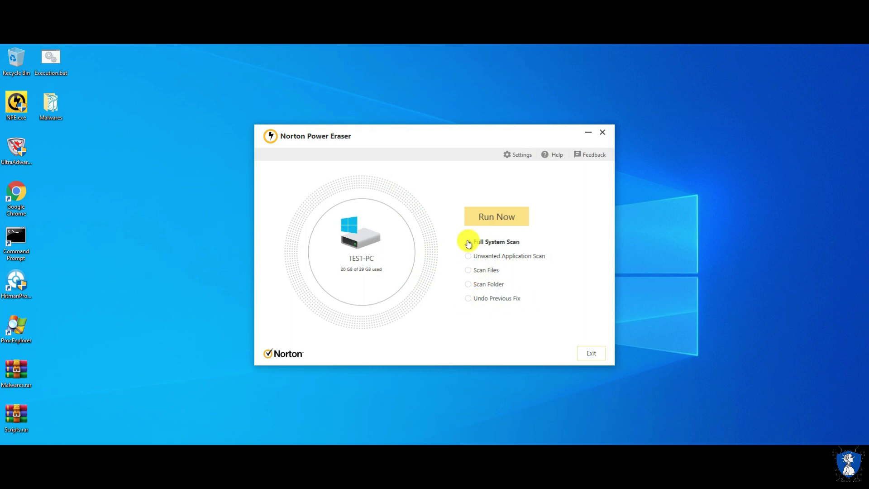
Review the Norton Power Eraser proxy configuration, scan results folder and language settings without applying any changes
click(515, 155)
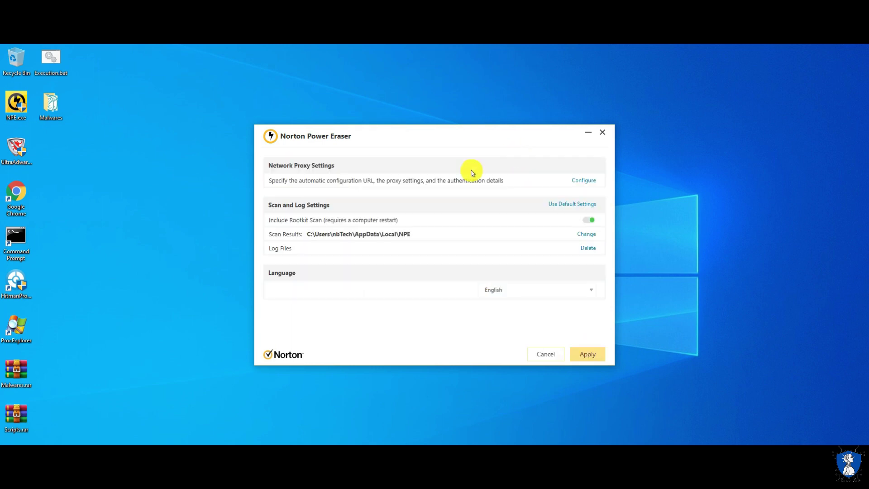
click(510, 184)
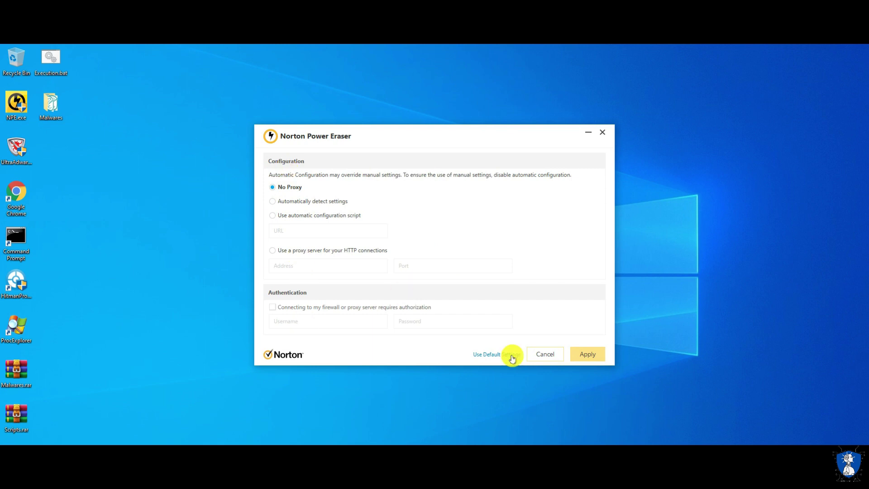
click(545, 355)
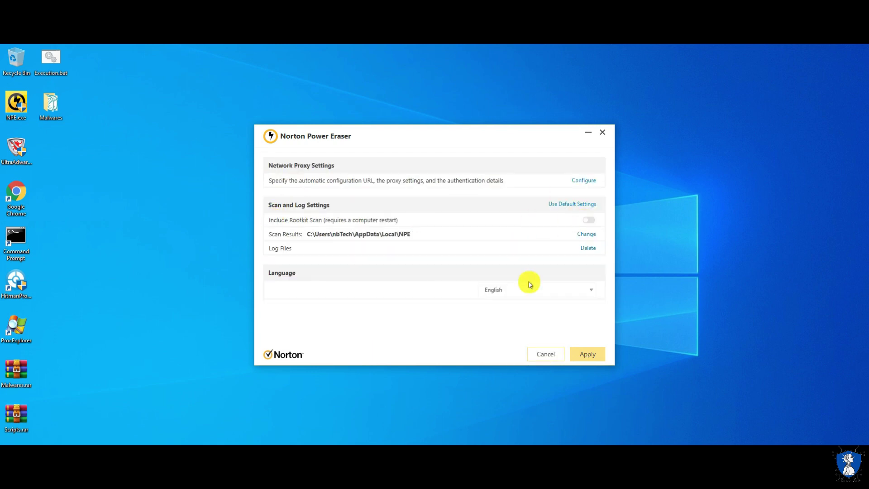
click(585, 233)
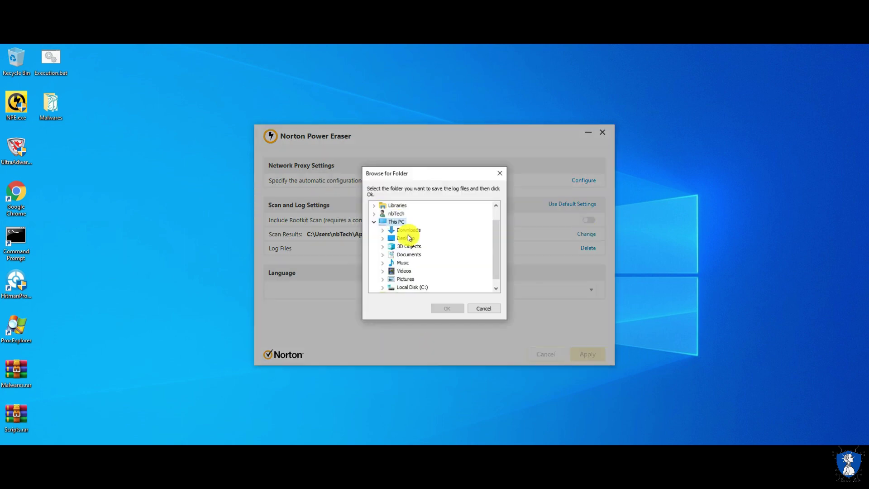
click(484, 308)
click(592, 295)
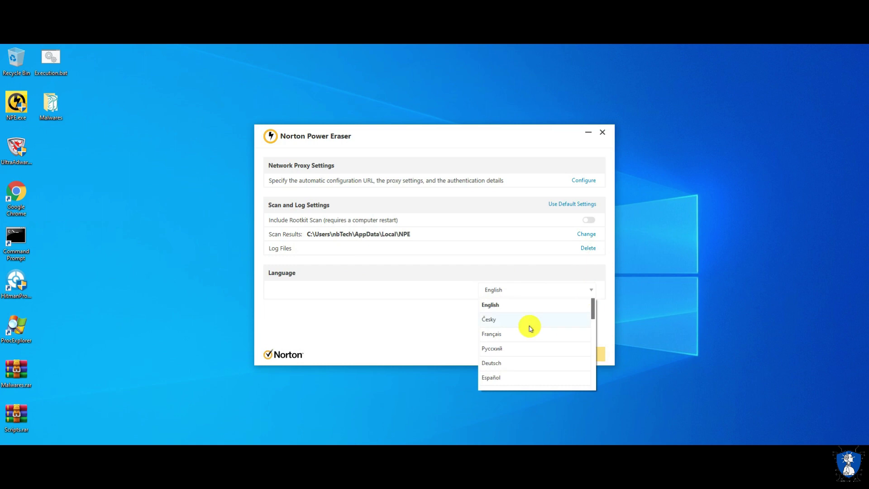
scroll(528, 326, down, 1)
click(381, 323)
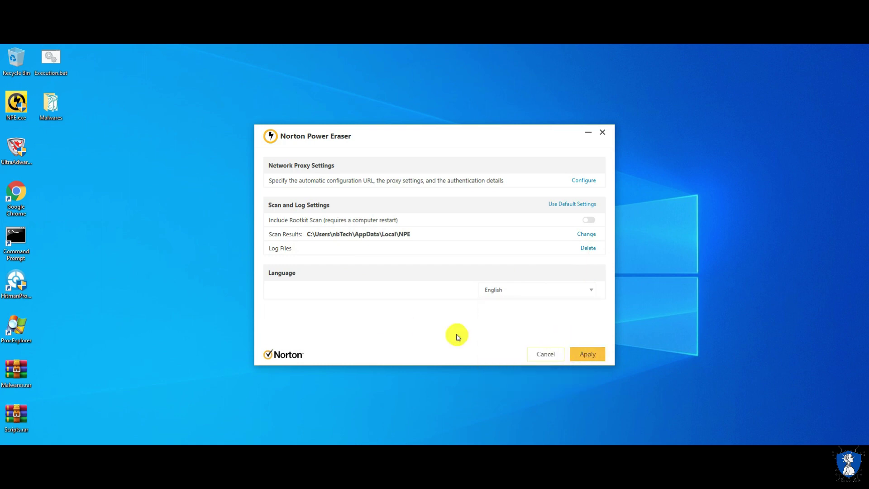
click(544, 354)
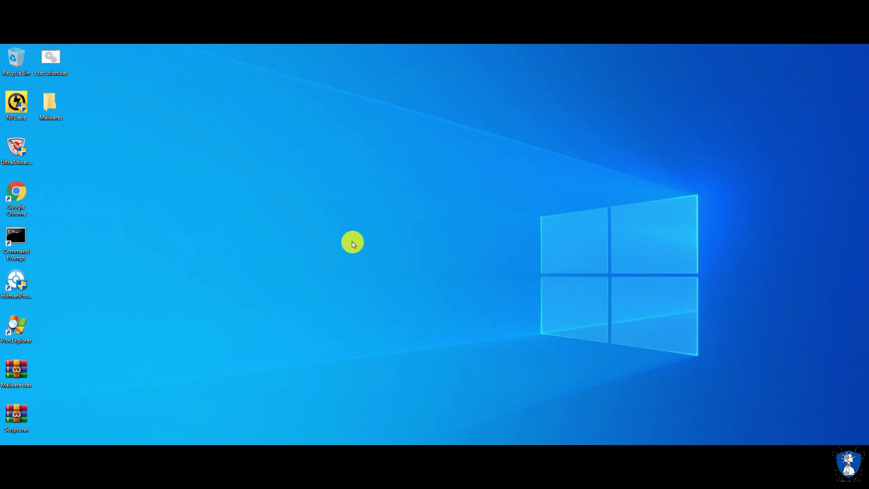
Refresh the desktop, then open the extracted Malwares folder in a wider window and look through its executables
right_click(358, 254)
click(361, 259)
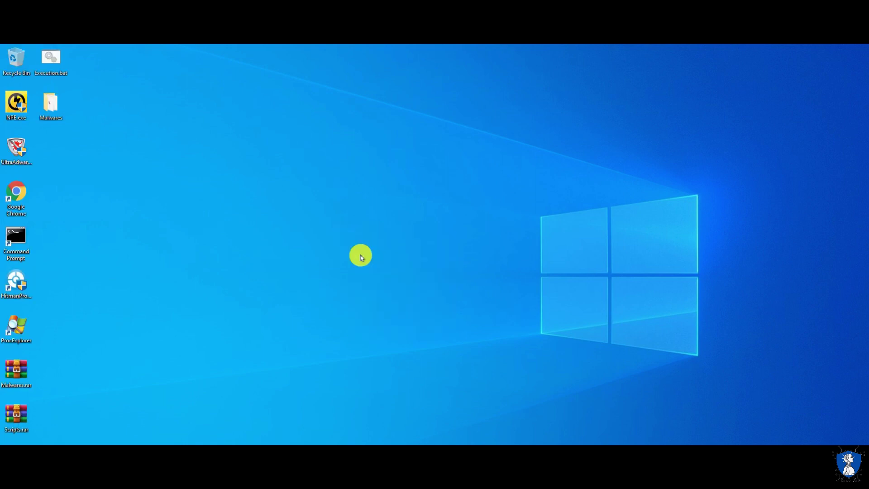
double_click(52, 103)
drag(347, 335, 333, 155)
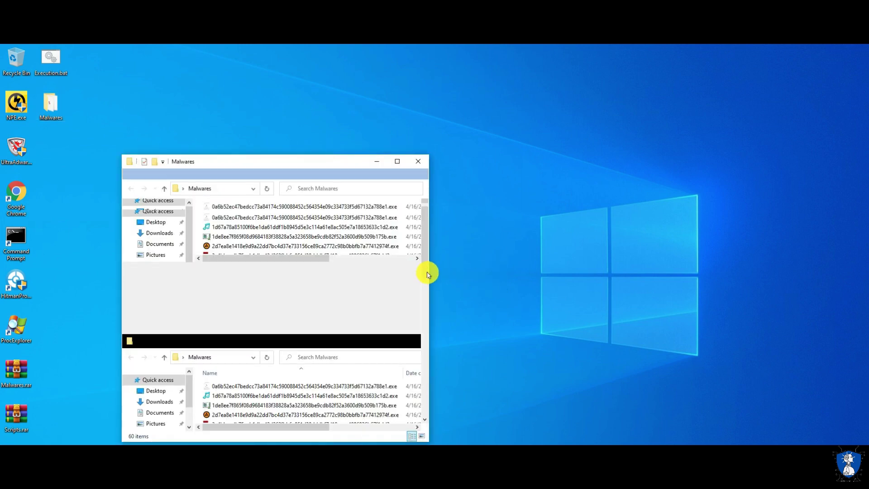
drag(428, 273, 552, 277)
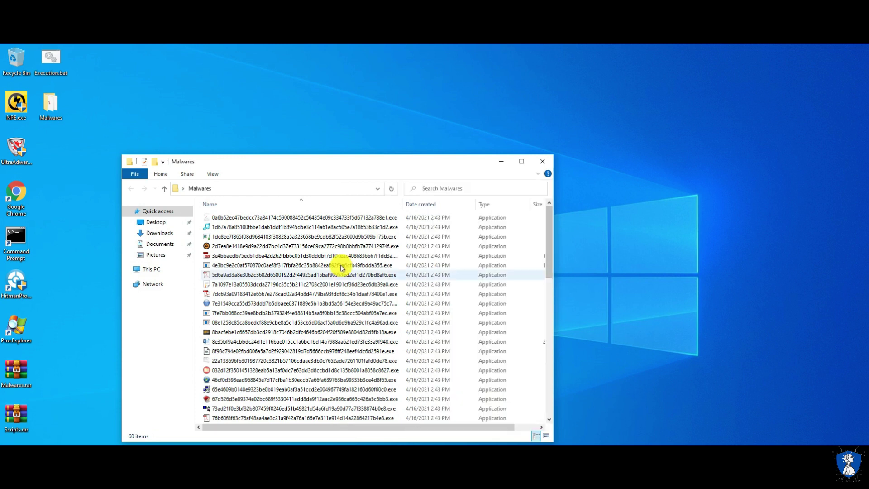
scroll(399, 247, down, 4)
drag(273, 162, 264, 124)
scroll(217, 281, down, 5)
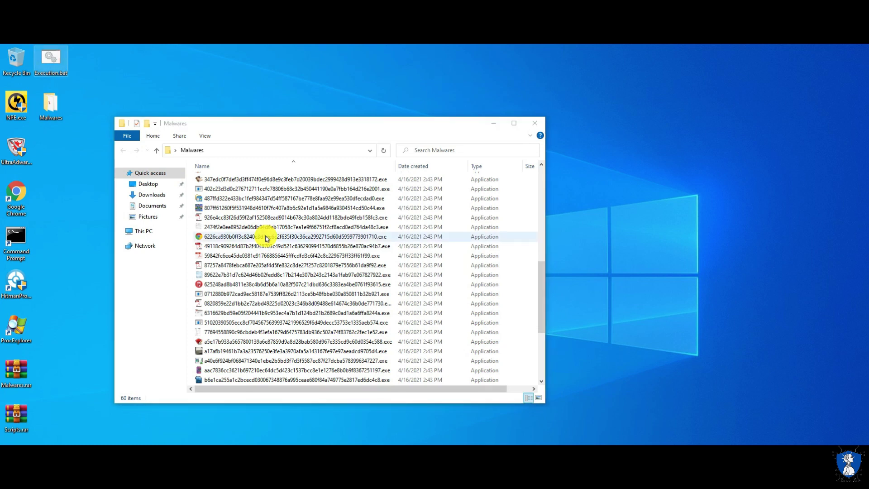
Copy Execution.bat from the desktop into the Malwares folder and run that copy
drag(267, 239, 340, 161)
click(324, 124)
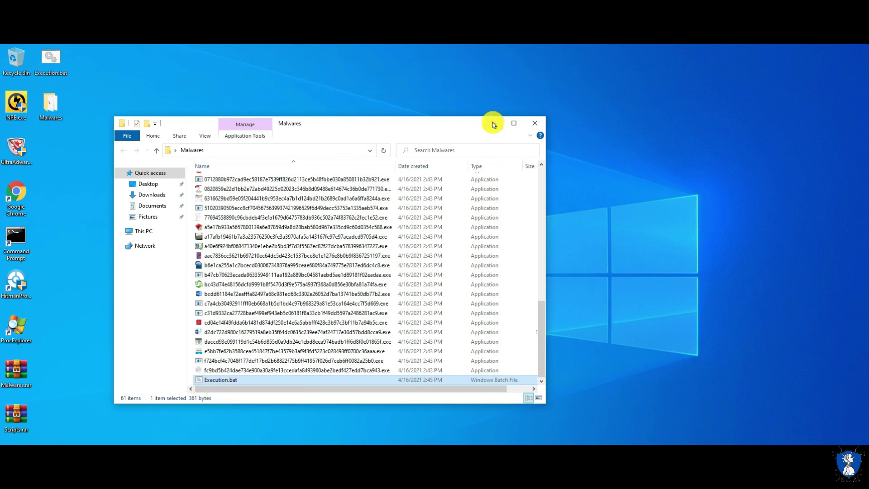
key(Return)
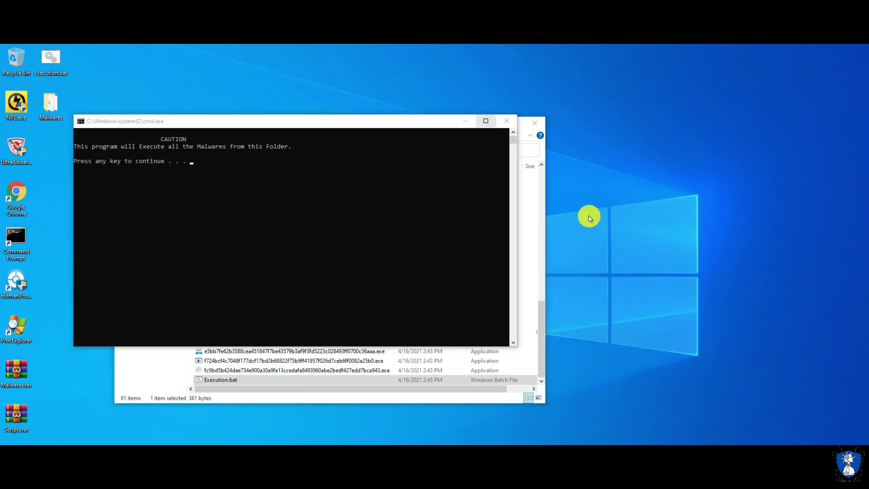
Minimize the Malwares folder, place the console beside the monitoring windows, and let the batch script start executing the samples
click(542, 313)
click(494, 123)
drag(262, 120, 219, 83)
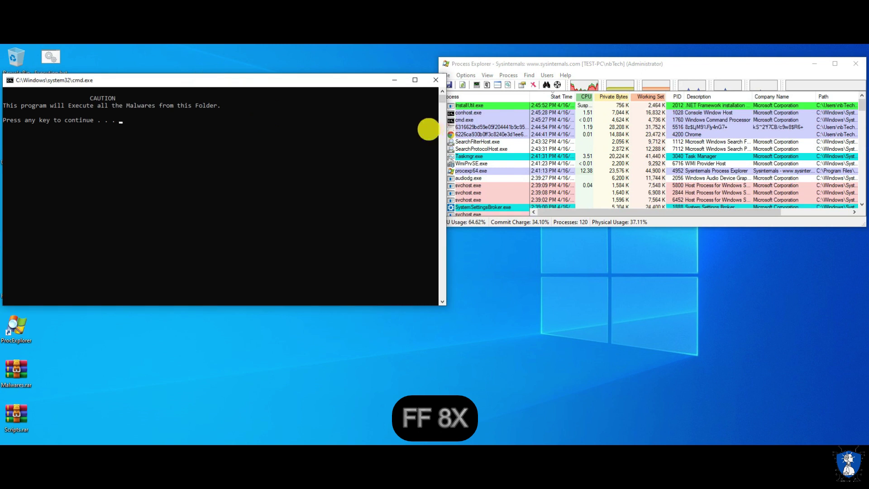
click(165, 82)
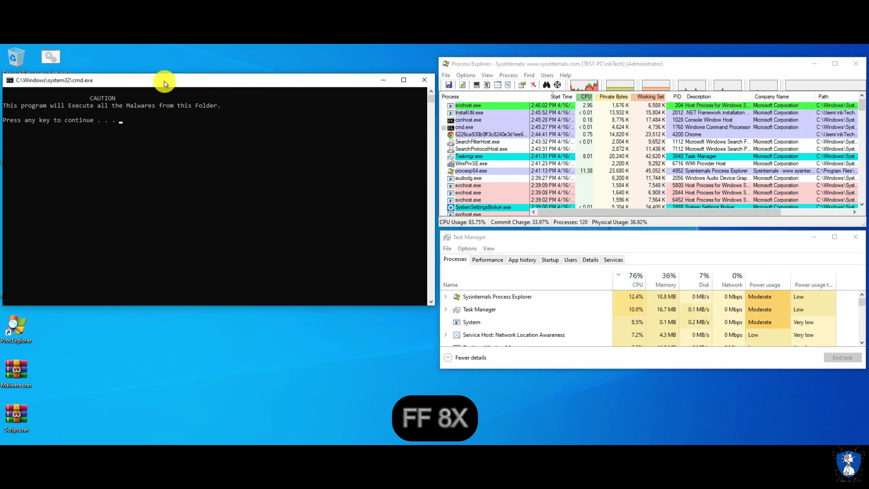
key(Return)
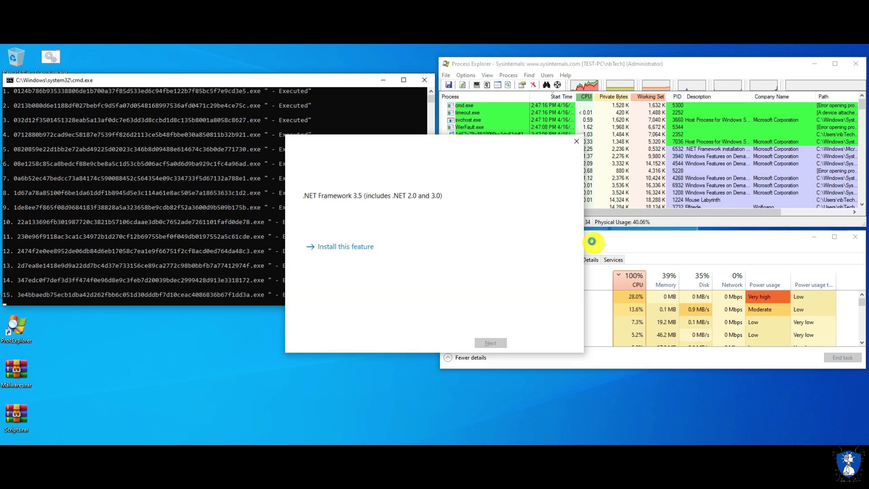
Dismiss the .NET Framework 3.5 feature requests and the AddInProcess32.exe error, and close the console when the script has finished
click(657, 241)
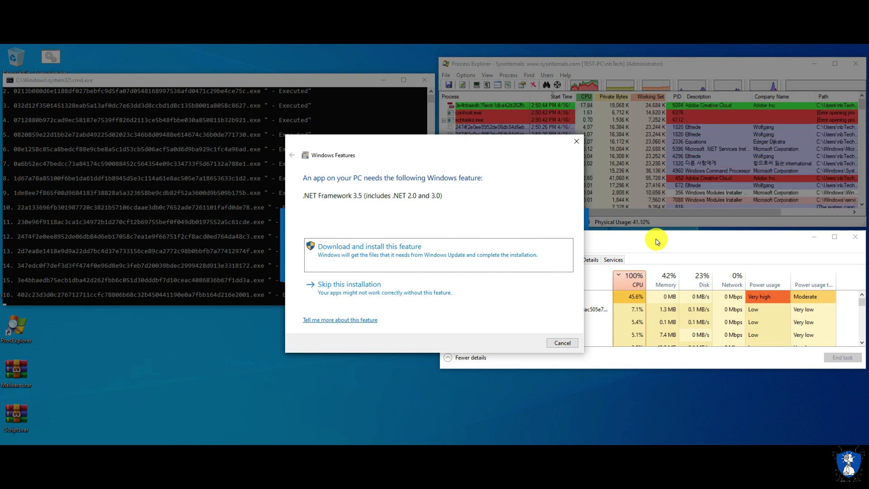
click(577, 142)
click(543, 258)
click(576, 142)
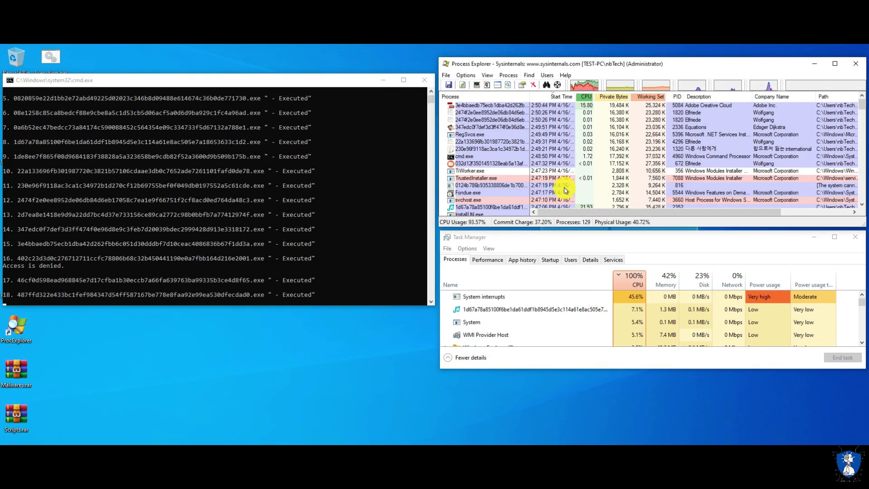
click(564, 187)
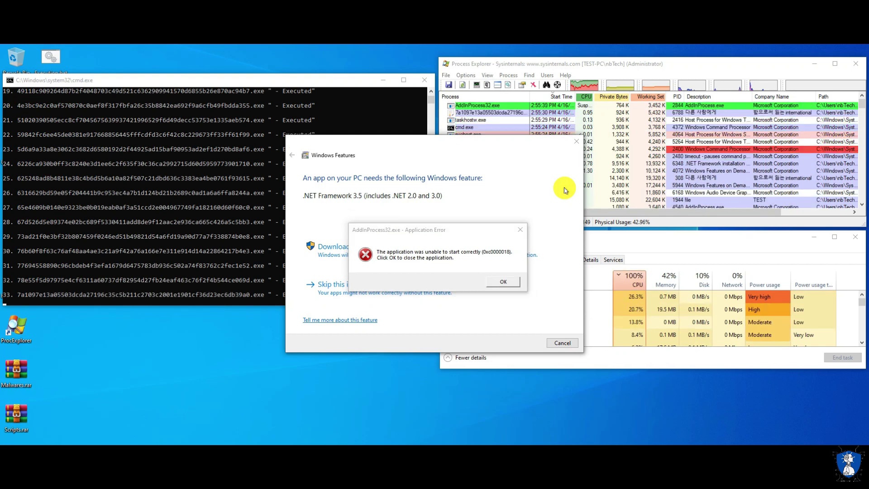
click(520, 229)
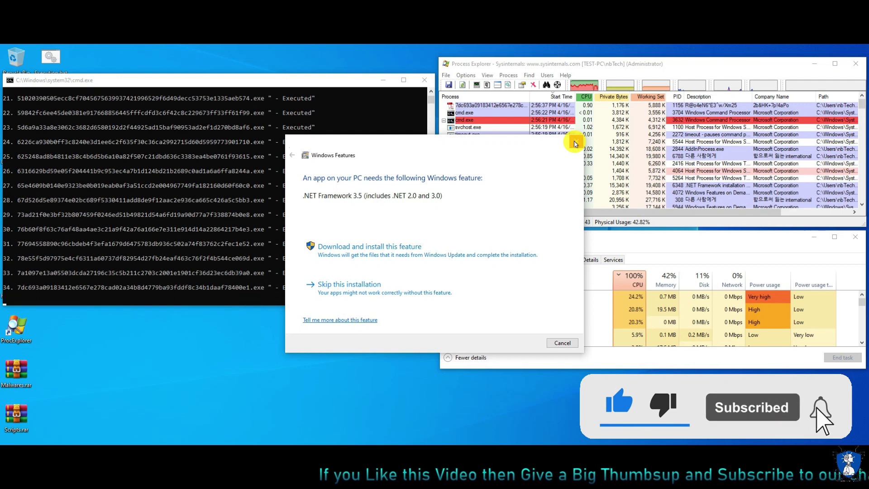
click(574, 144)
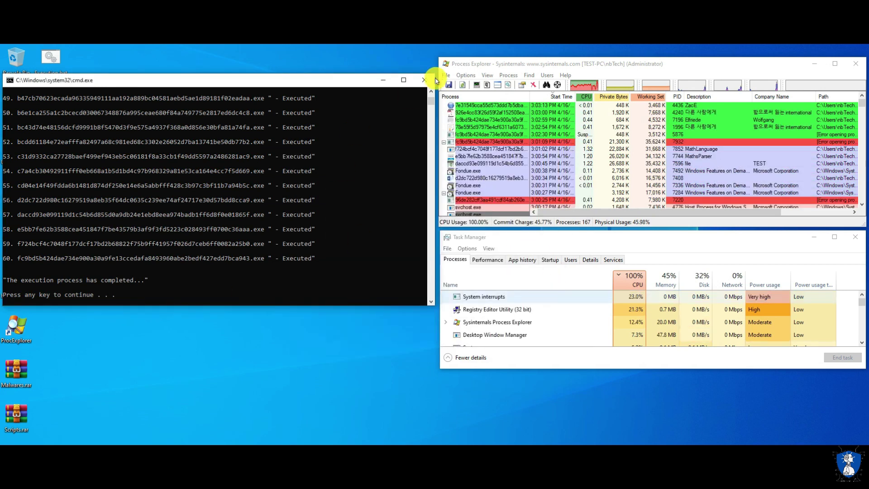
click(428, 83)
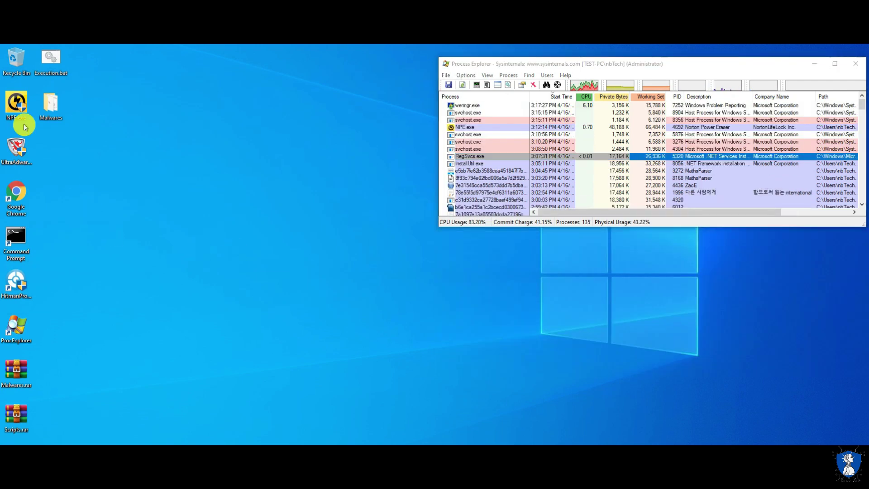
Launch Norton Power Eraser from the desktop and scan the computer for threats
right_click(18, 97)
click(319, 158)
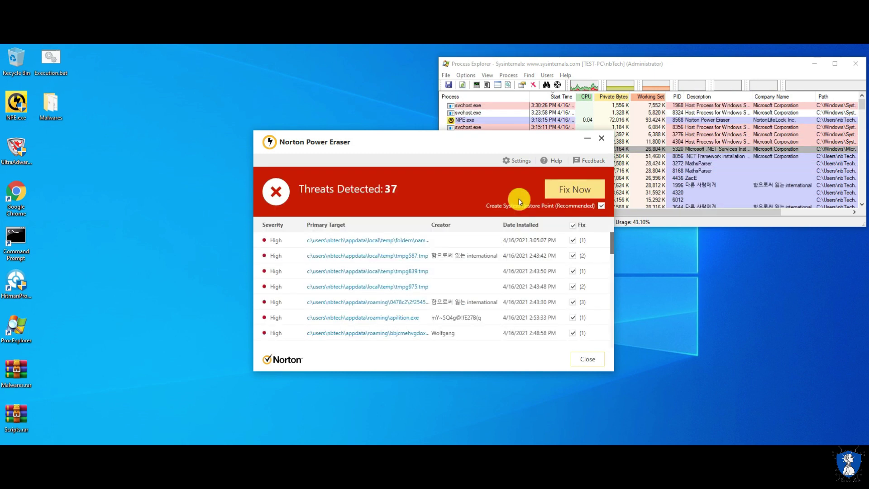
Fix all detected threats with system restore point creation turned off, and restart the computer to complete the repairs
click(601, 206)
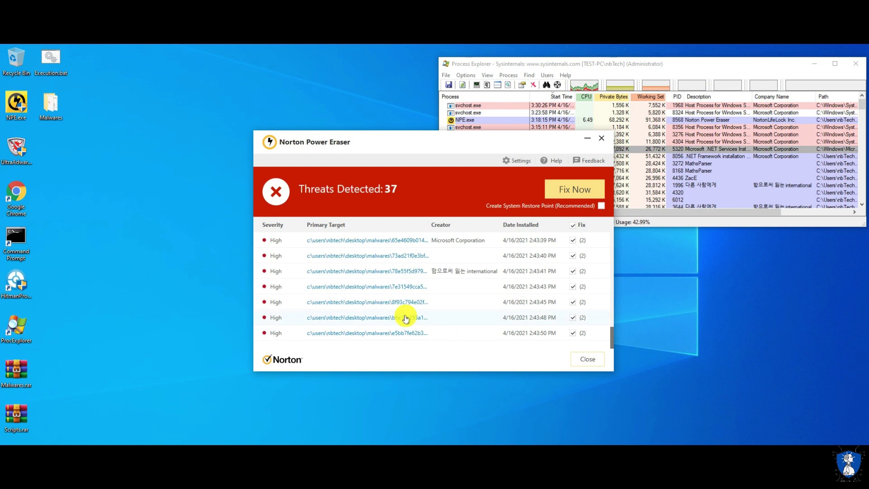
key(Return)
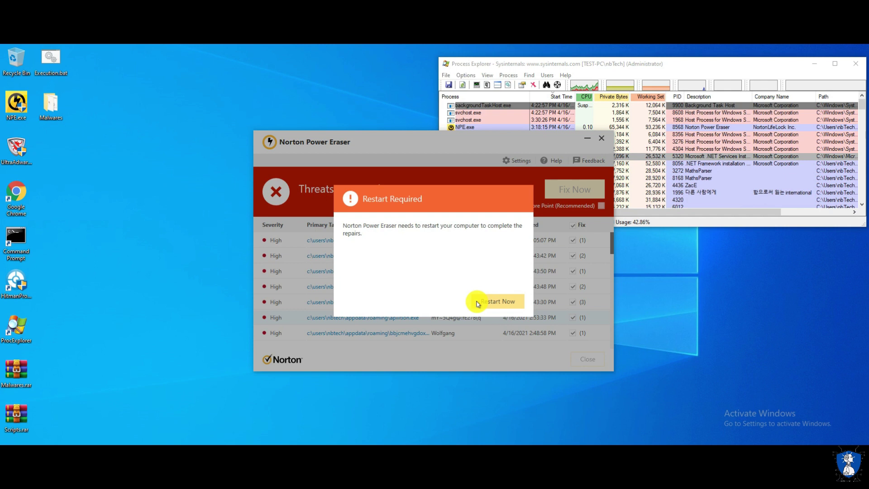
click(477, 302)
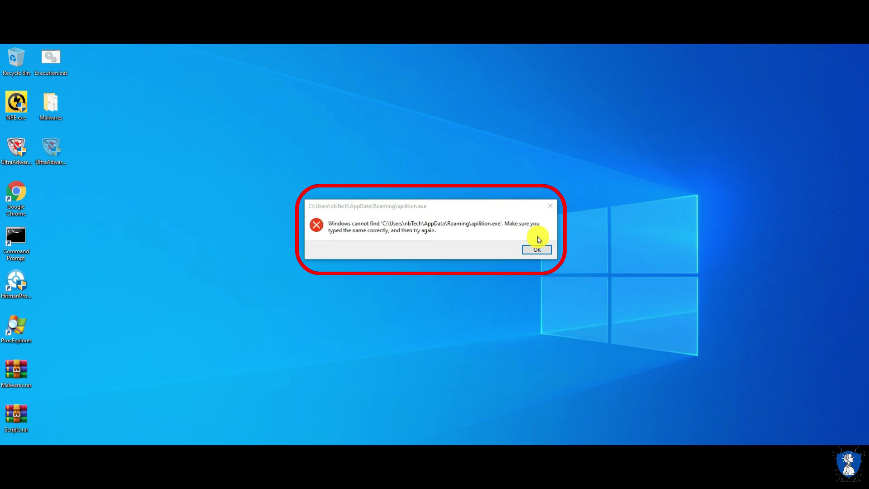
Dismiss the missing apilition.exe error and open Process Explorer from the desktop
click(537, 249)
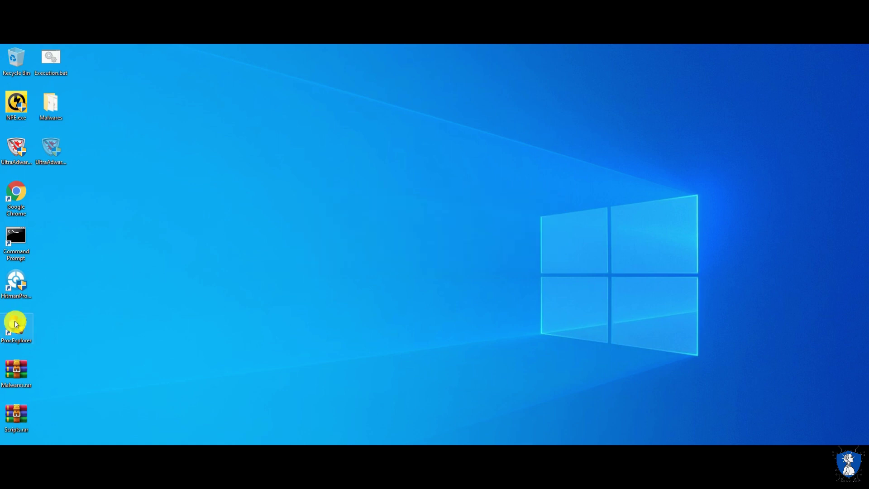
double_click(15, 324)
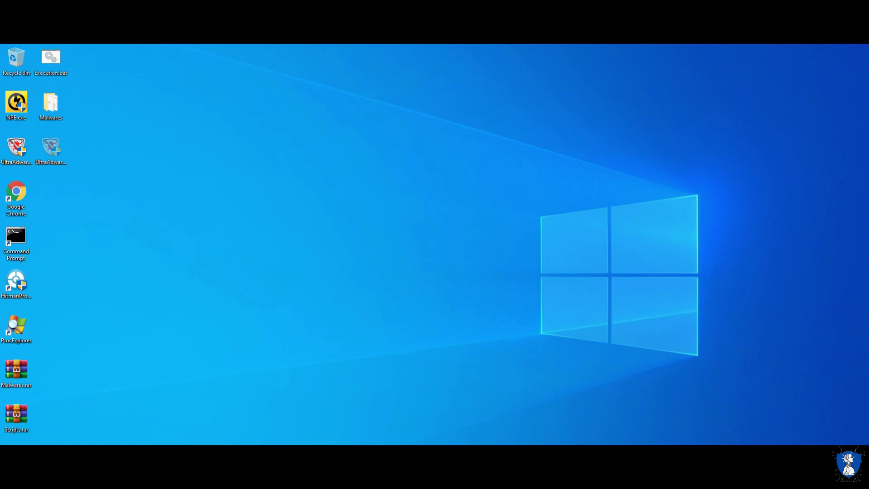
Look through the full list of running processes in Process Explorer for leftover malware
scroll(519, 157, down, 10)
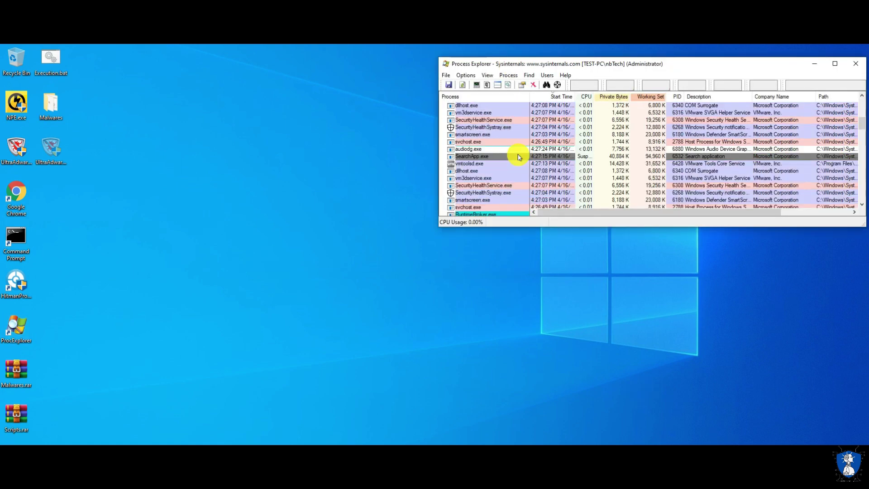
scroll(519, 157, down, 10)
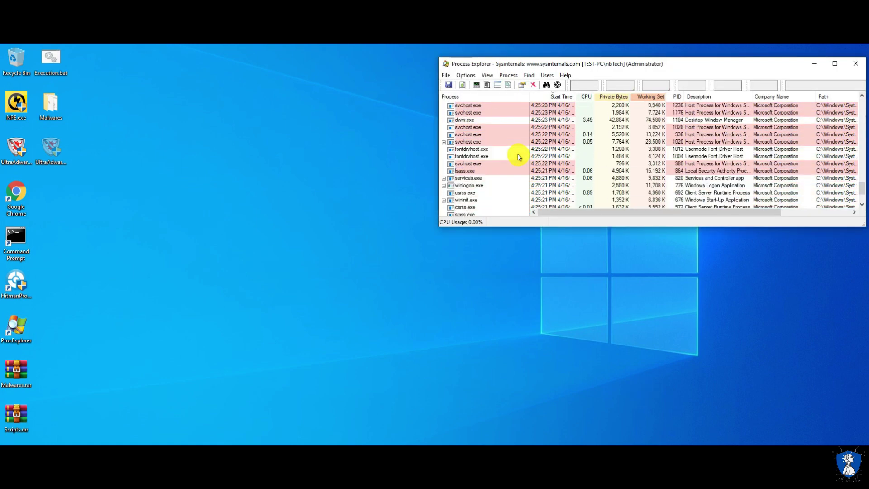
scroll(519, 157, up, 20)
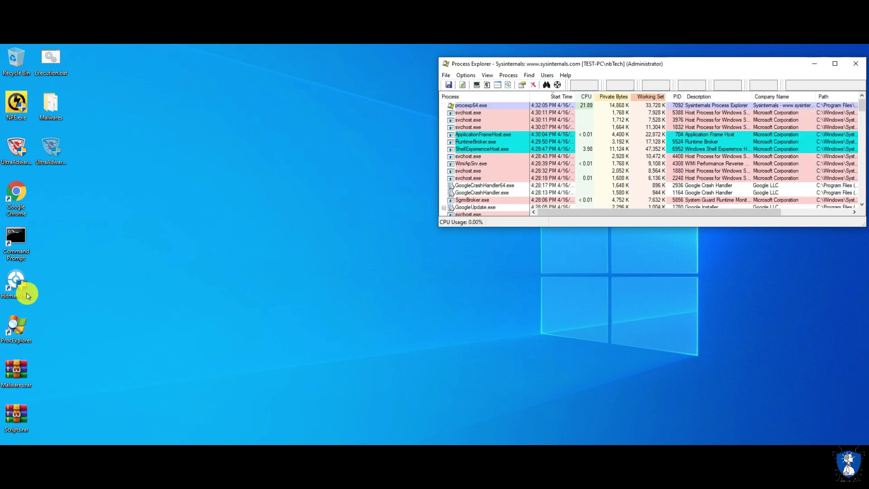
Try to launch HitmanPro from the desktop, and show and hide the lower pane of Process Explorer
double_click(13, 283)
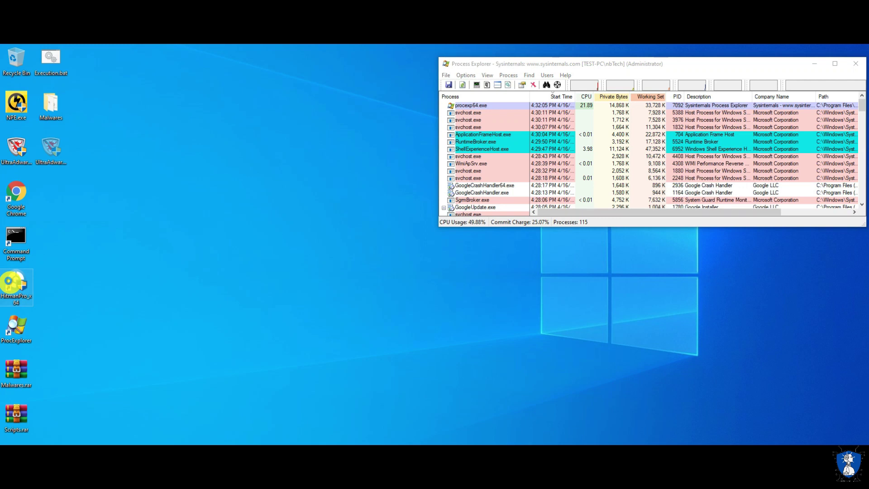
right_click(11, 283)
click(60, 136)
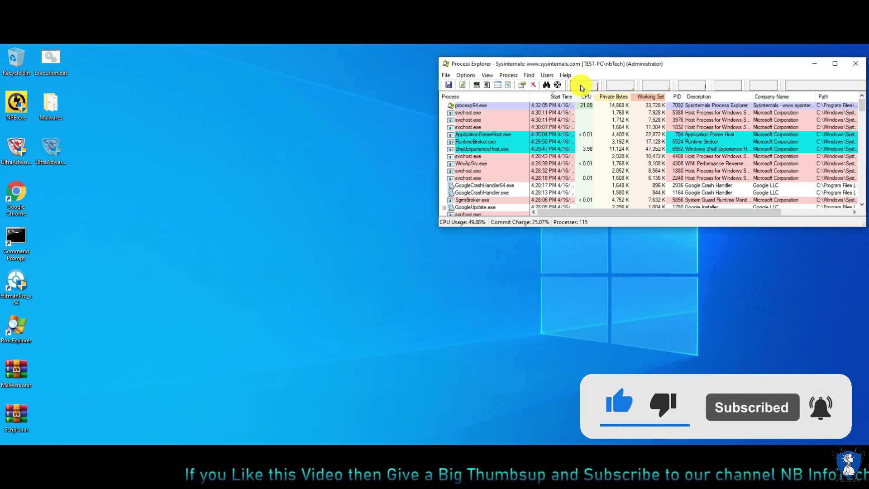
click(497, 85)
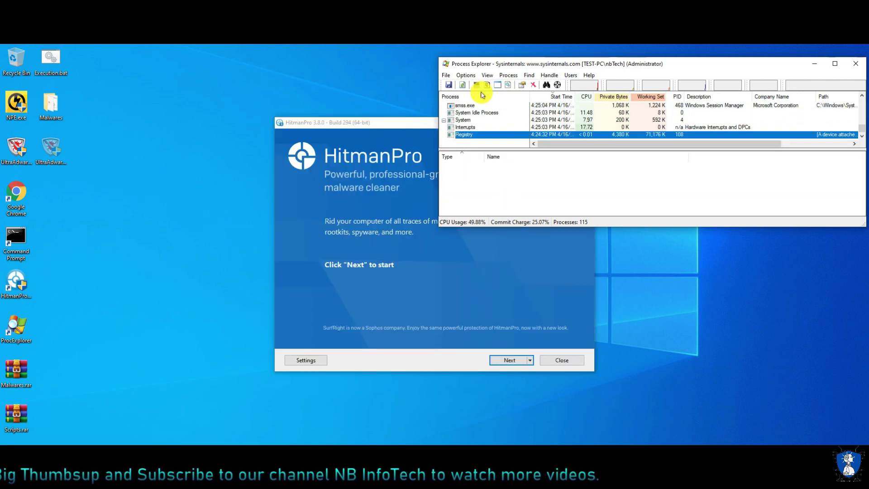
click(498, 85)
click(400, 131)
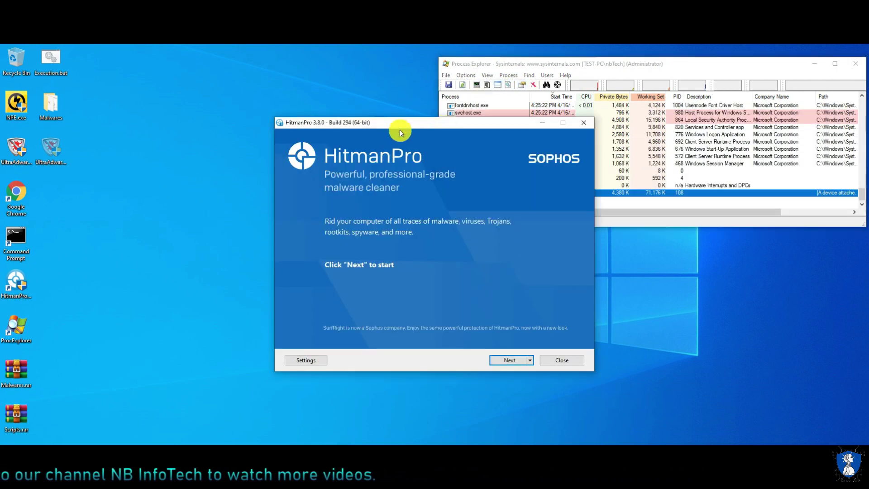
Run HitmanPro as administrator and browse the samples in the desktop's Malwares folder
right_click(9, 280)
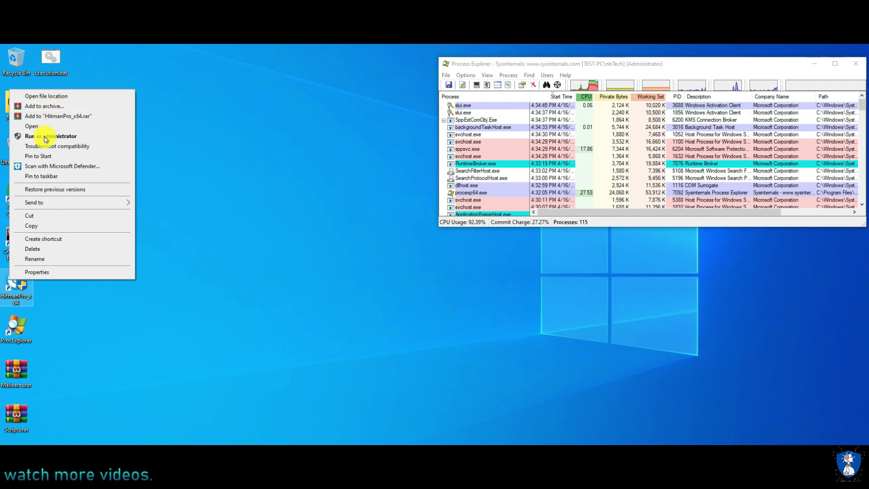
click(46, 137)
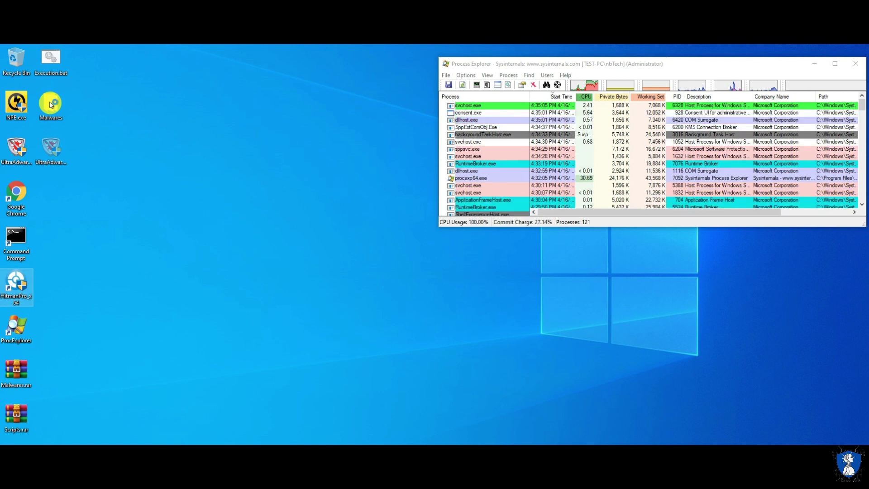
click(51, 105)
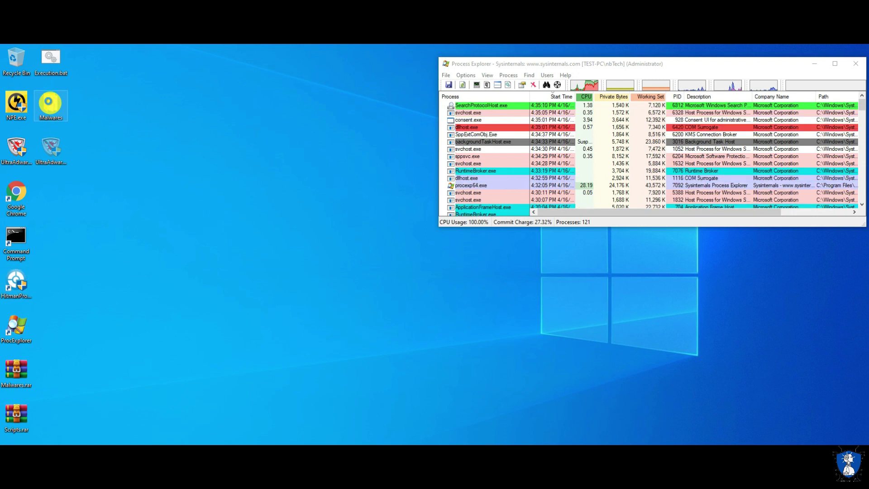
right_click(51, 105)
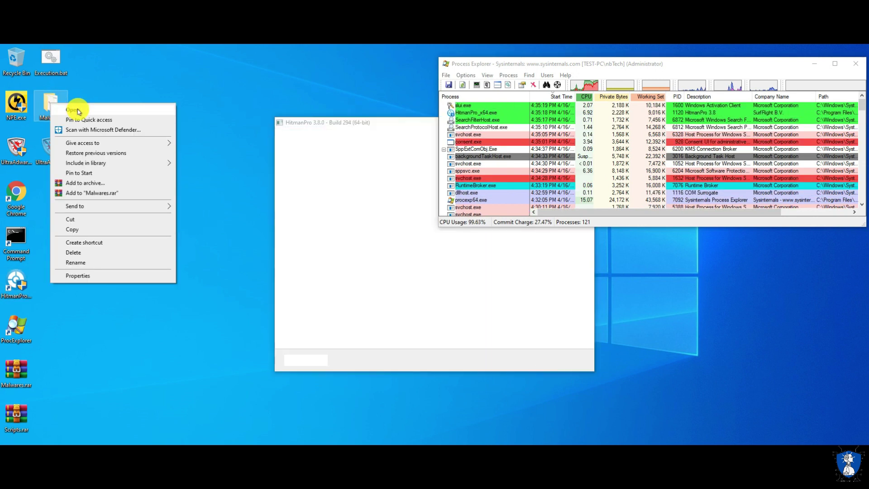
click(72, 110)
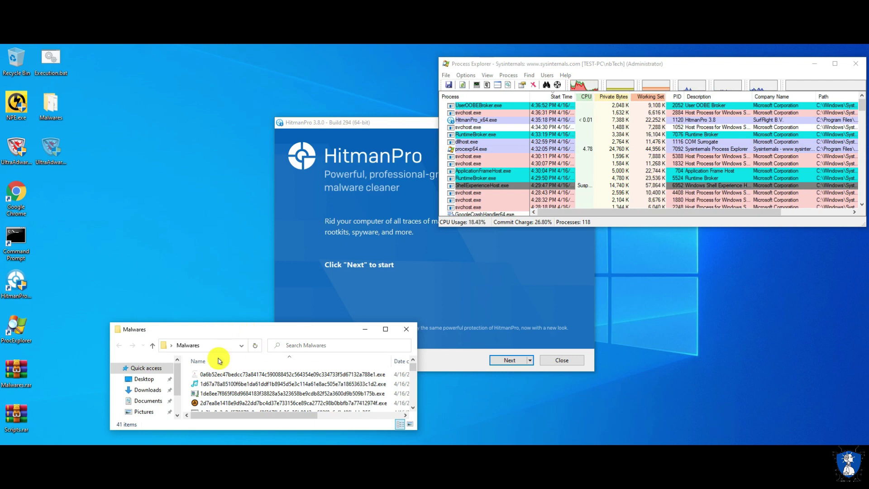
drag(413, 365, 410, 404)
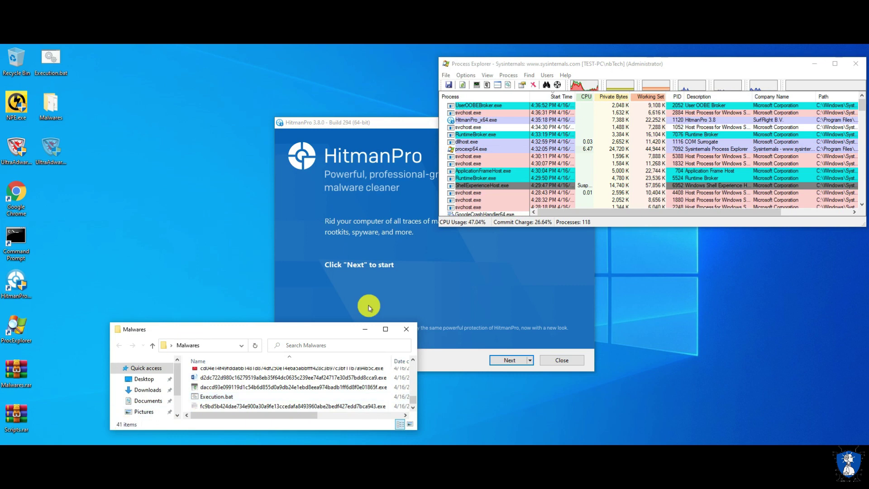
Scan the computer with HitmanPro, delete all detected threats and close the program
click(509, 360)
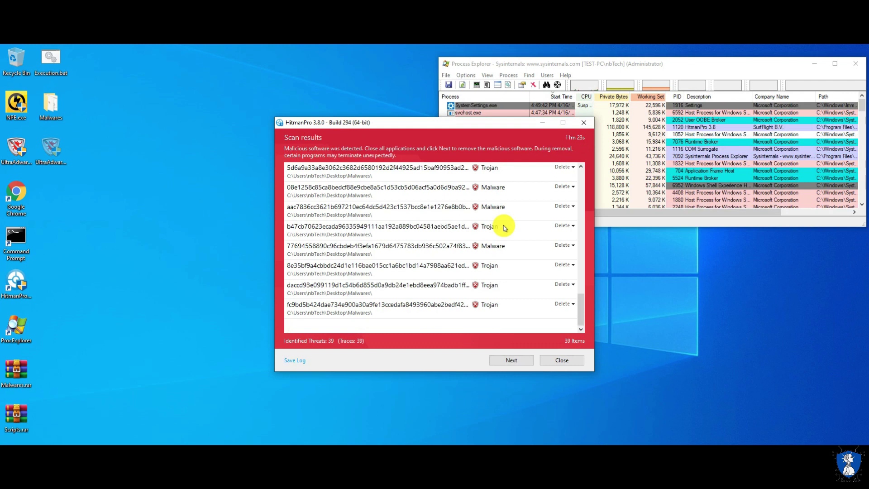
scroll(504, 228, up, 10)
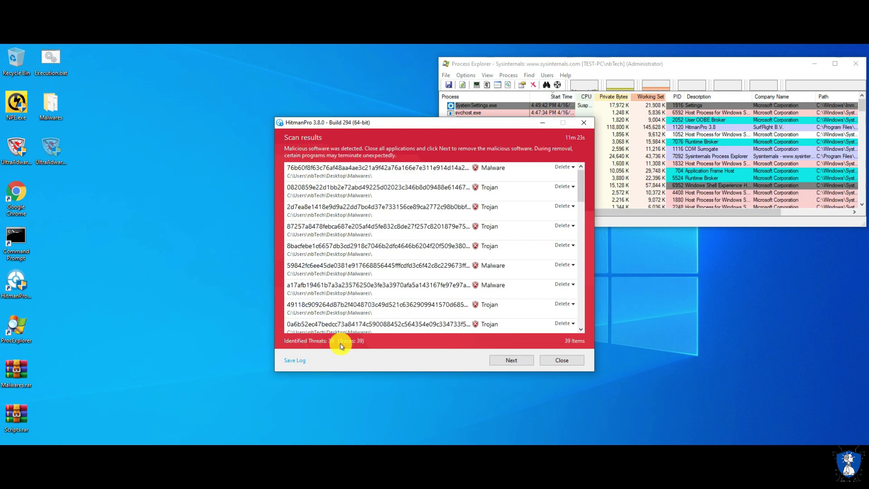
click(514, 361)
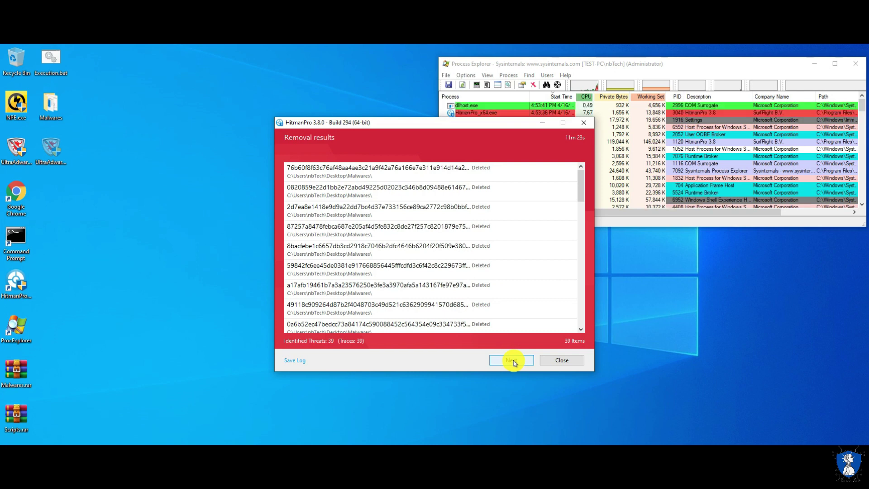
click(514, 361)
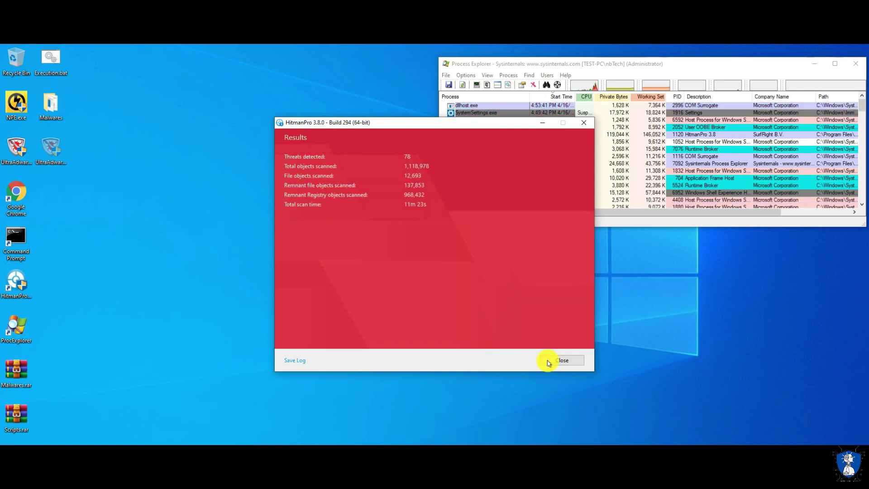
click(563, 361)
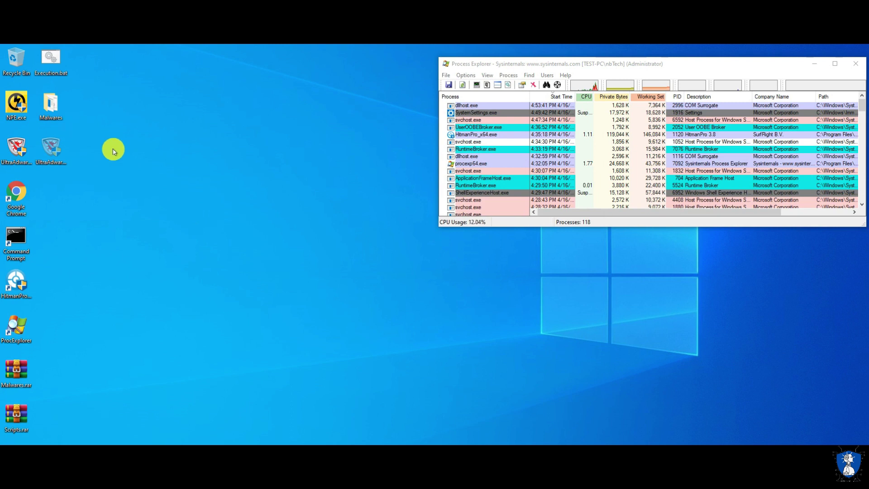
Check which files remain in the Malwares folder, and close the folder and Process Explorer
right_click(123, 170)
click(127, 177)
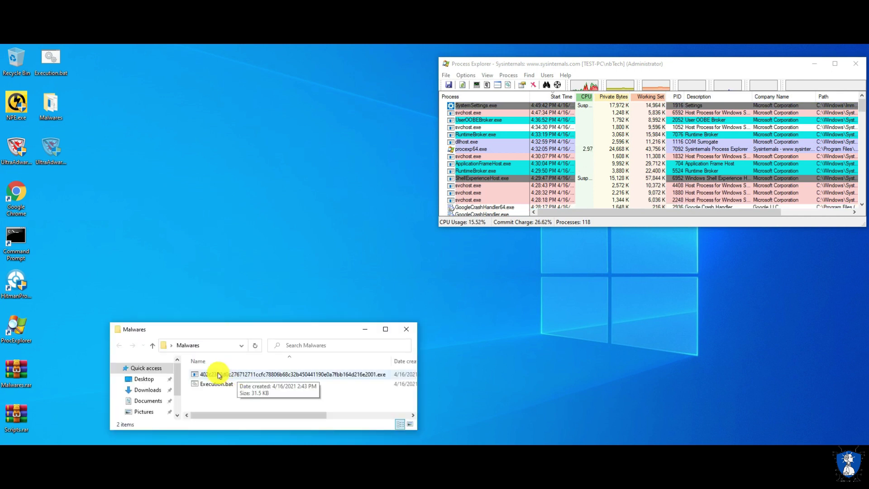
click(410, 328)
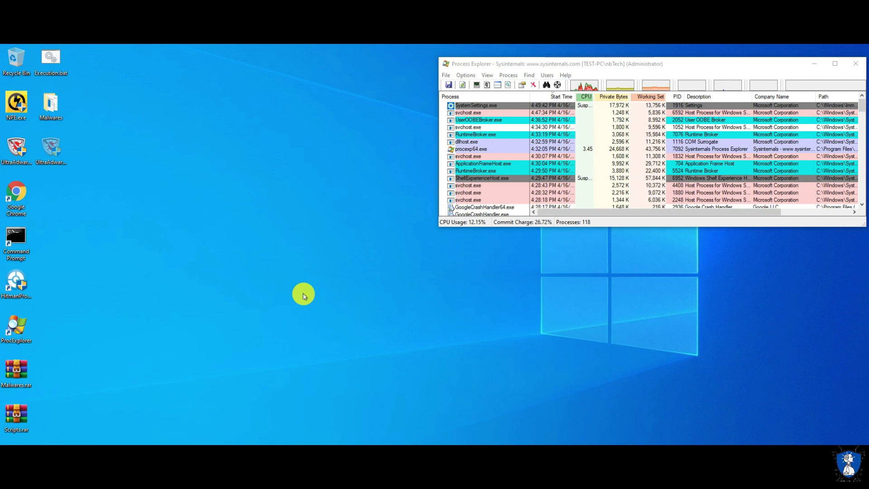
click(857, 70)
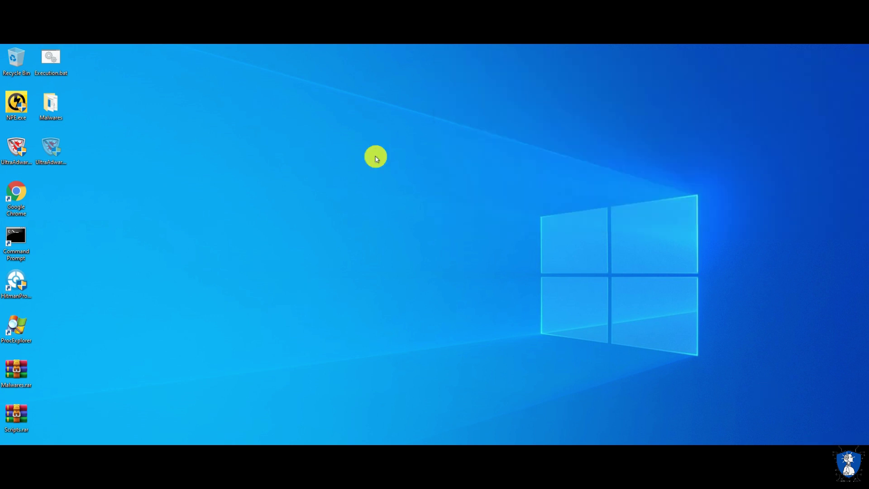